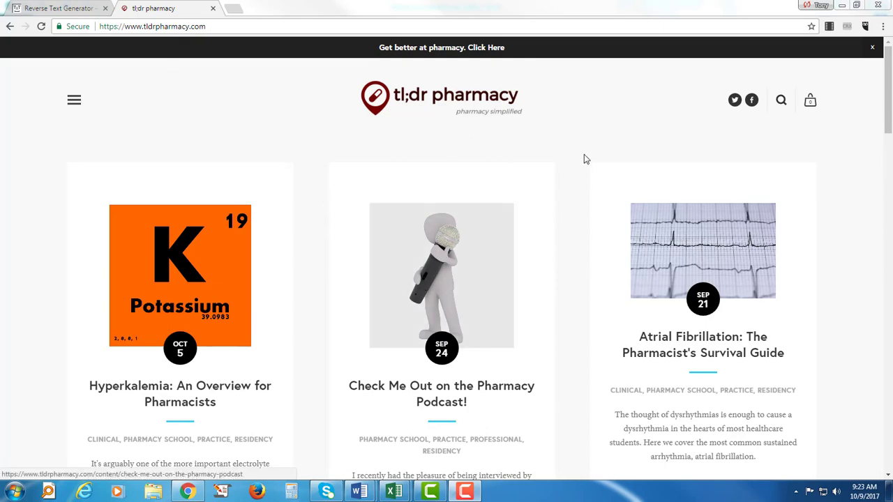
Bring the Document2 Word draft 'Top 500 Brand/Generic Spreadsheet' to the front
scroll(587, 150, "down", 3)
scroll(560, 196, "down", 2)
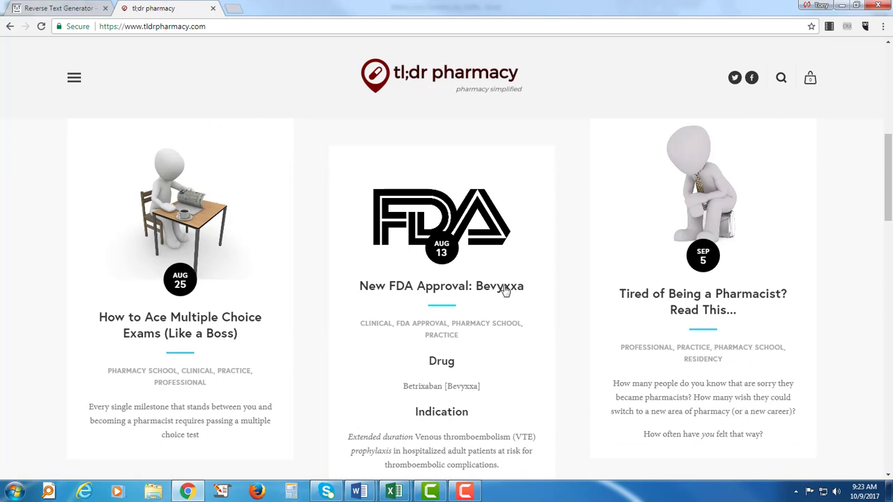
scroll(505, 291, "down", 8)
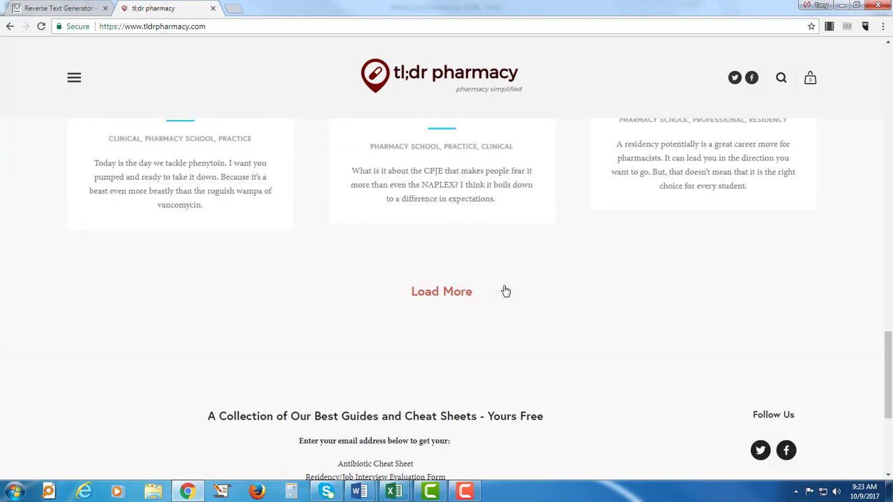
scroll(504, 291, "down", 3)
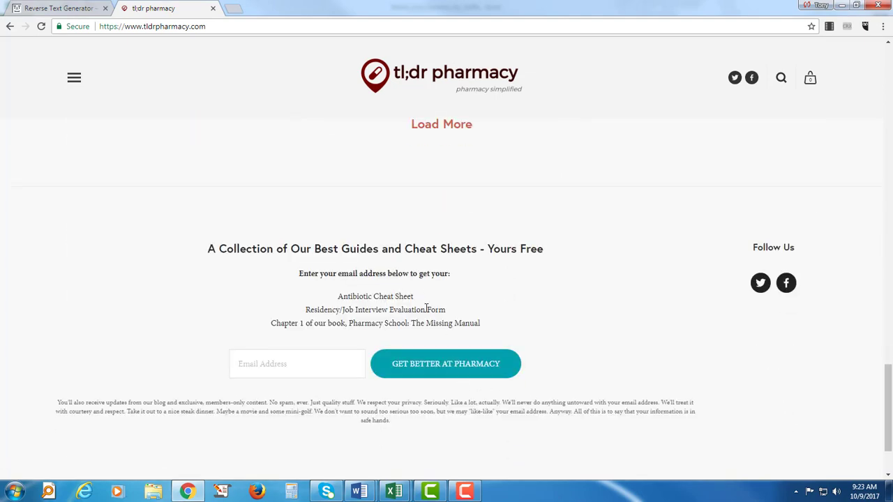
left_click(305, 368)
scroll(395, 287, "up", 4)
scroll(385, 275, "up", 5)
scroll(385, 276, "up", 5)
scroll(385, 275, "up", 5)
left_click(359, 491)
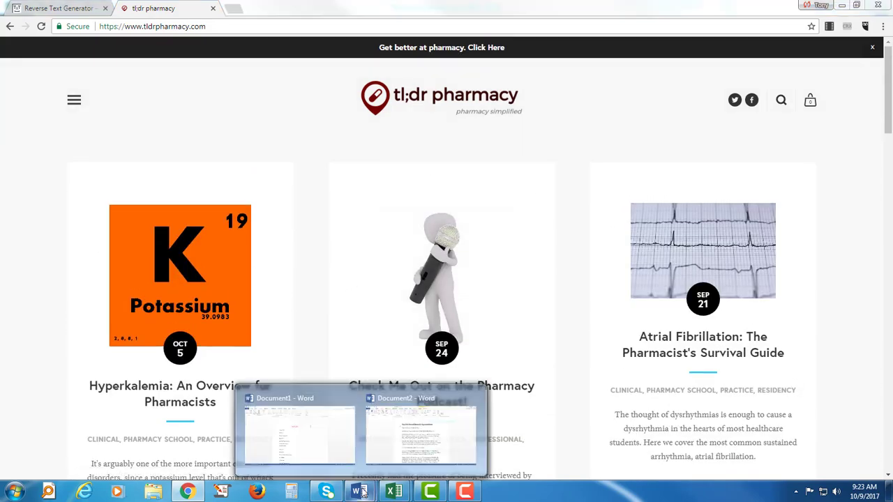
left_click(401, 438)
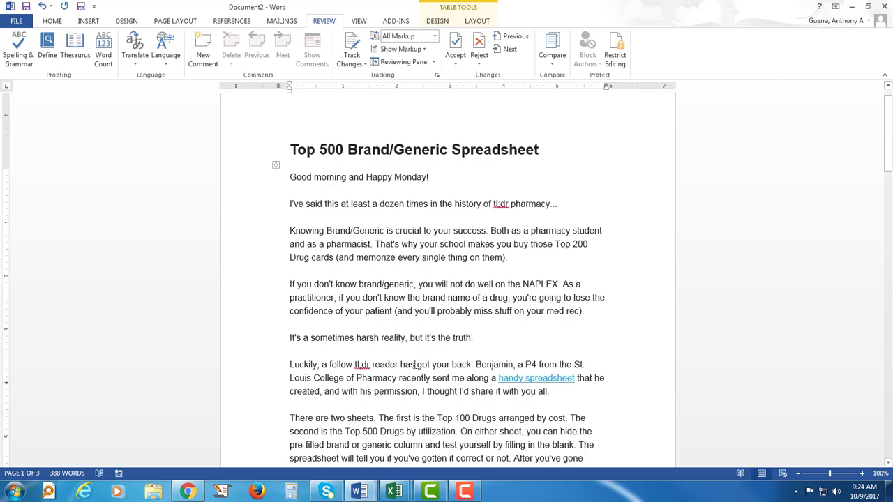
mouse_move(394, 491)
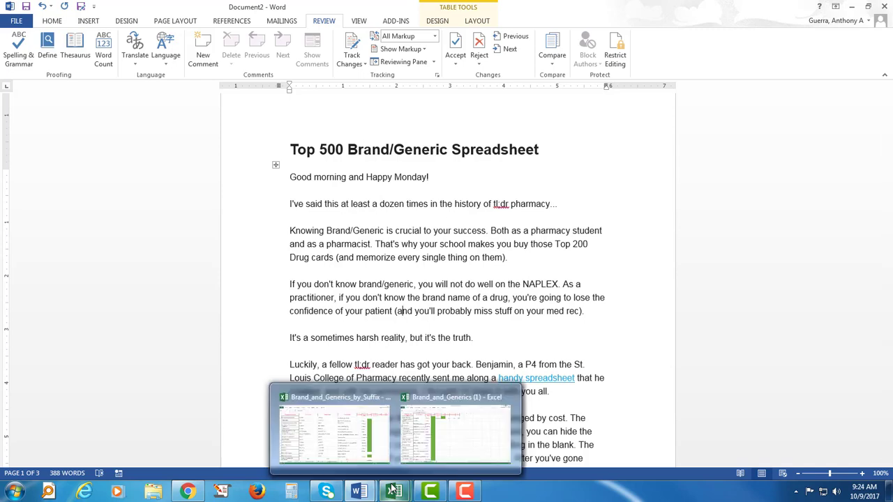
left_click(455, 429)
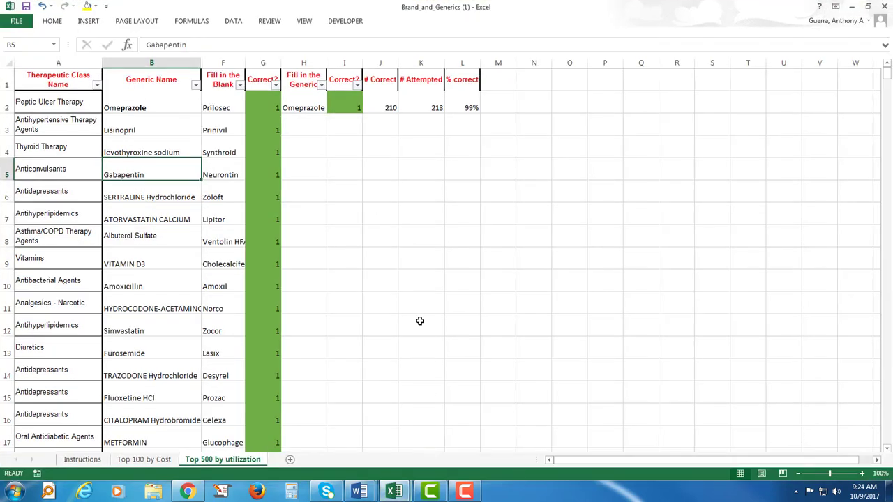
left_click(93, 461)
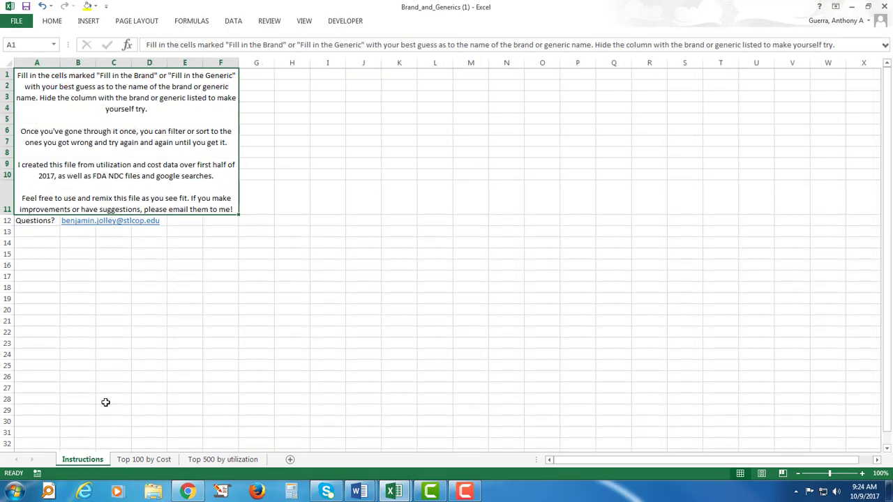
left_click(127, 461)
left_click(215, 462)
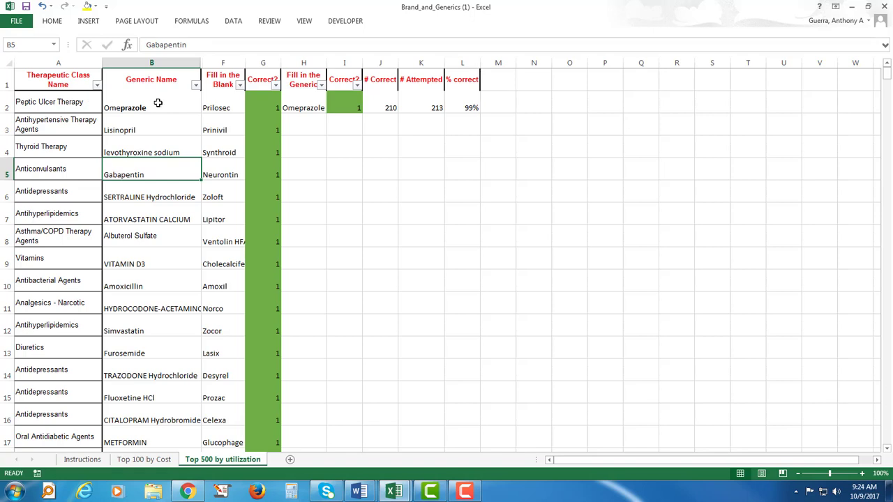
left_click(159, 126)
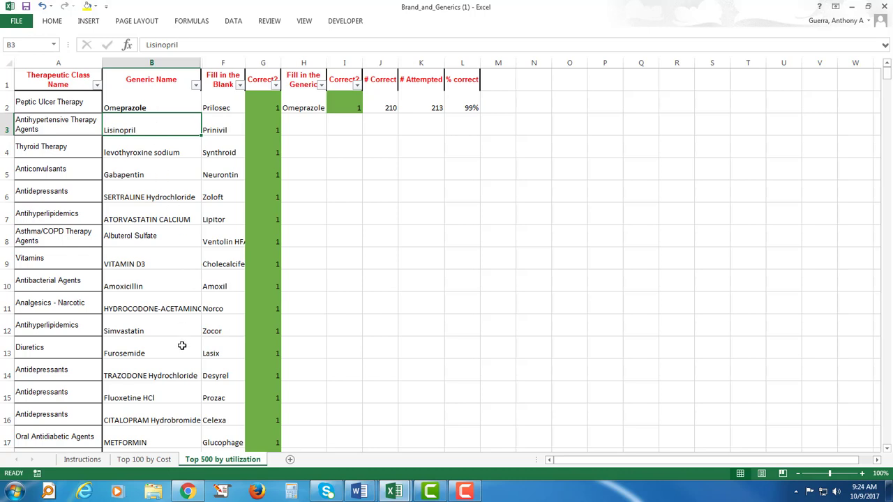
Show the Brand_and_Generics_by_Suffix workbook's Top 500 by utilization sheet
left_click(396, 494)
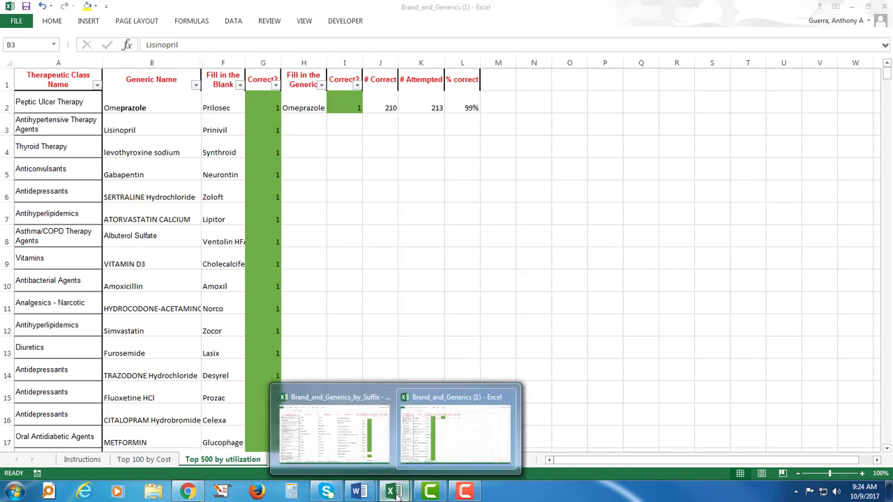
left_click(344, 454)
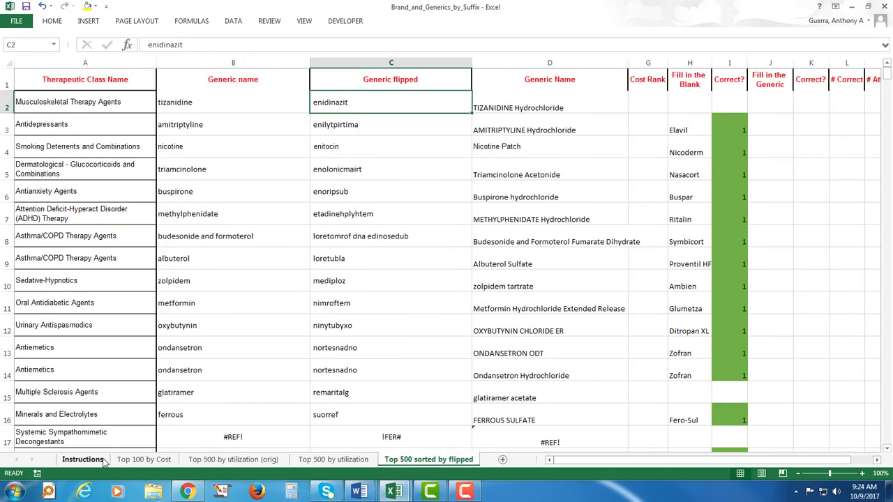
left_click(233, 459)
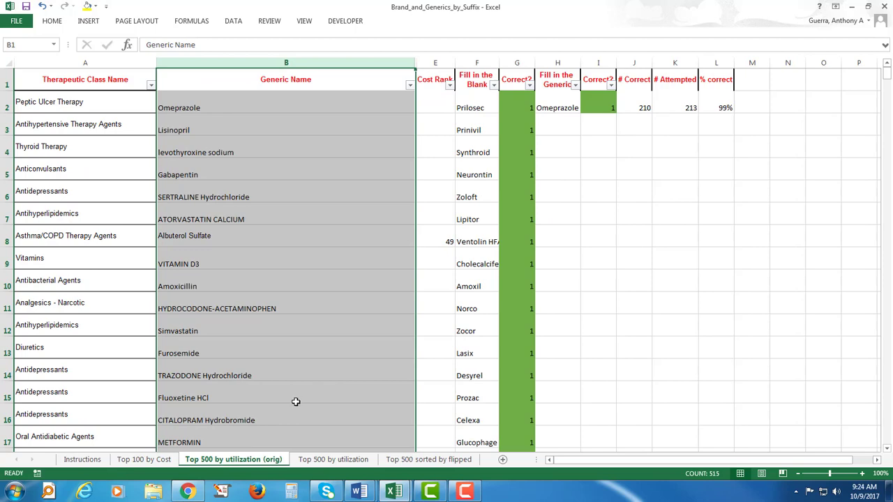
left_click(334, 460)
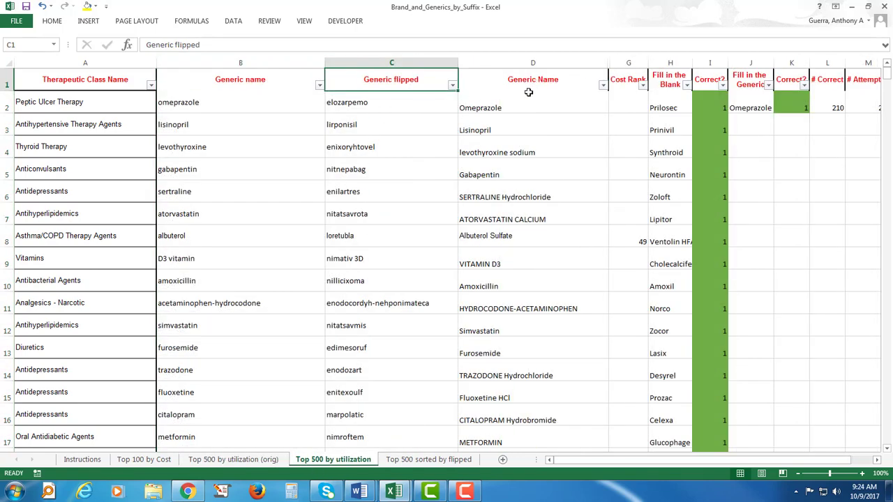
Select the Generic name column B down to its last entry, then column D
left_click(268, 60)
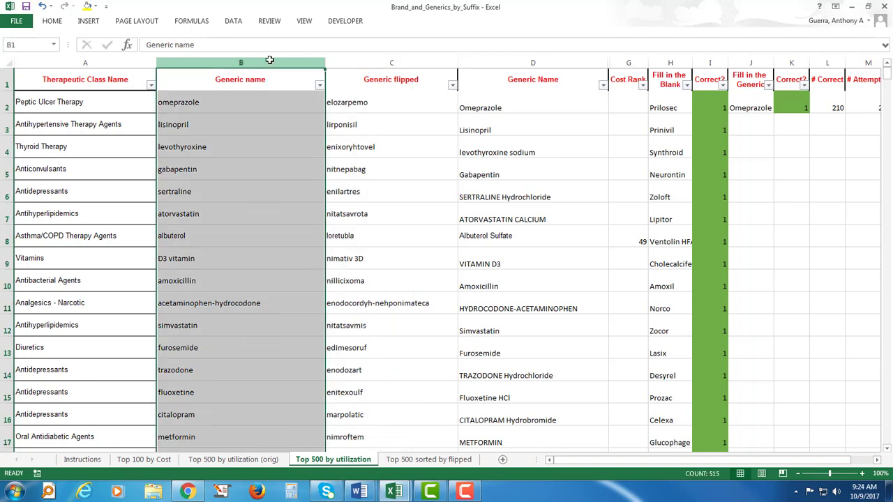
left_click(539, 151)
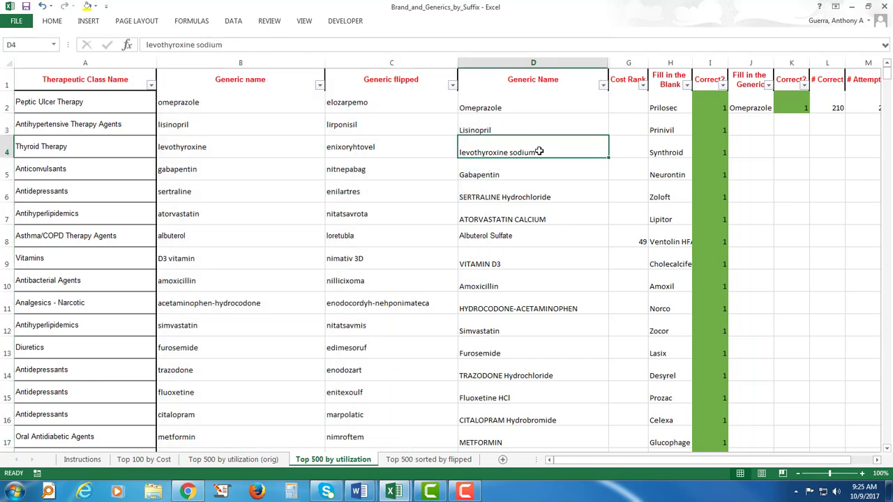
left_click(235, 155)
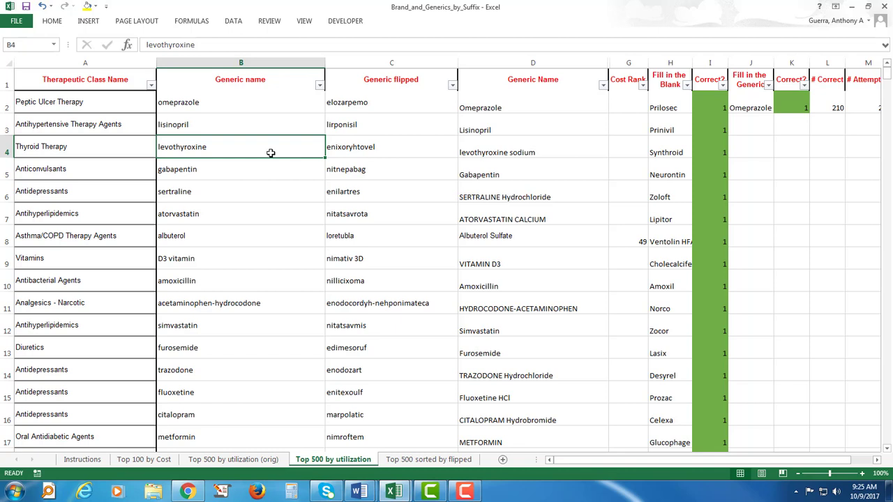
left_click(248, 77)
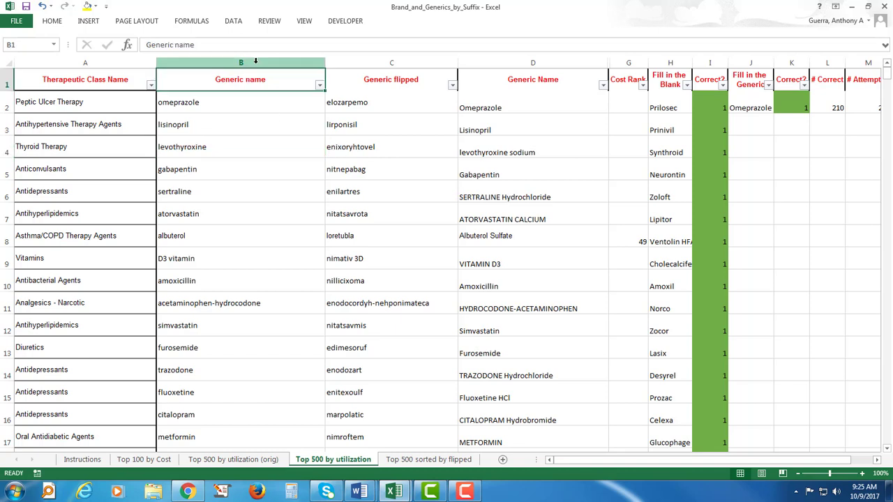
key("ctrl+shift+Down")
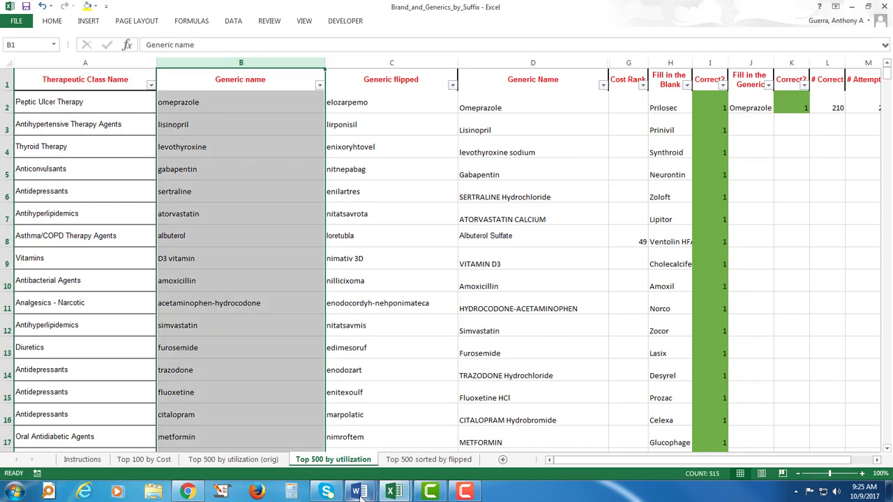
left_click(516, 62)
mouse_move(358, 492)
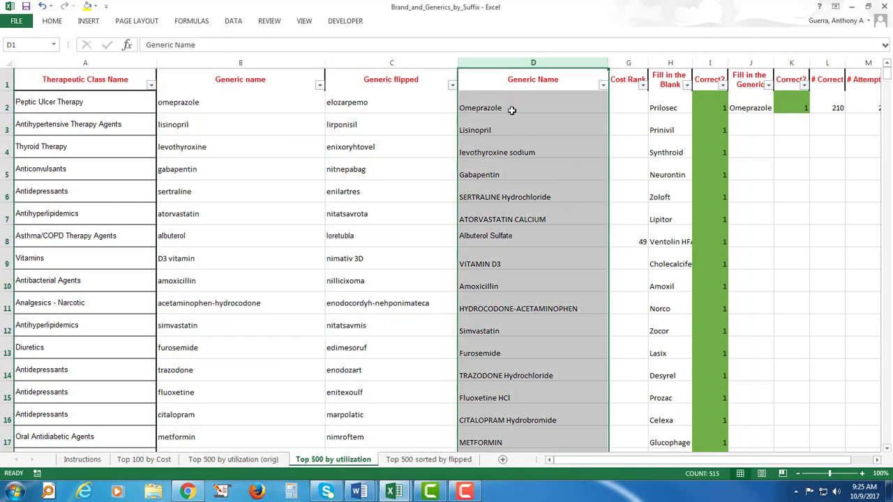
Cycle the Document1 generic name list through case options with Shift+F3, ending in lowercase
left_click(336, 439)
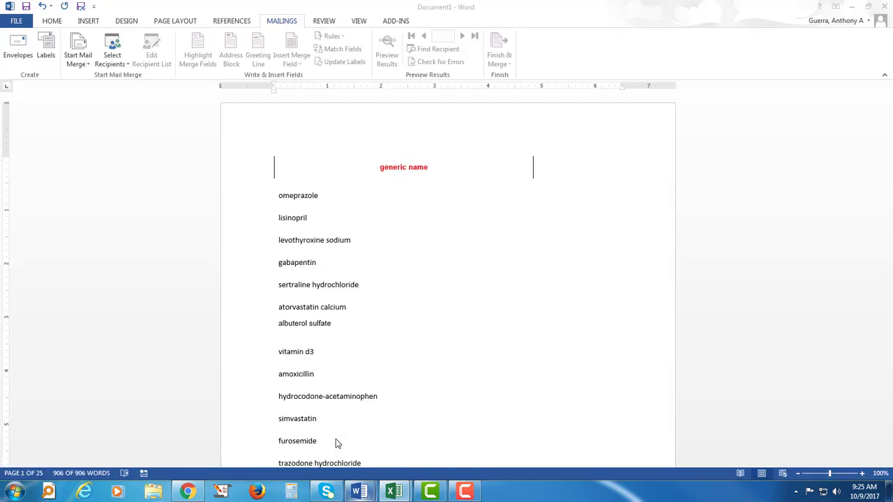
key("ctrl+a")
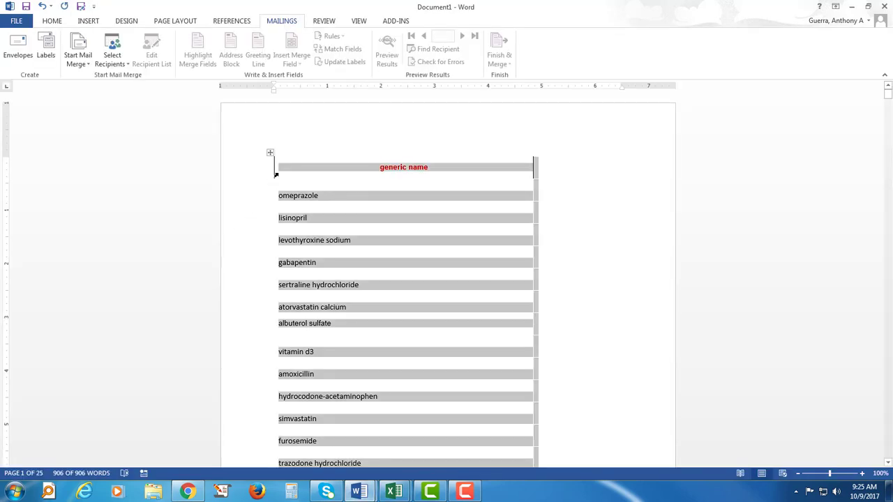
key("shift+F3")
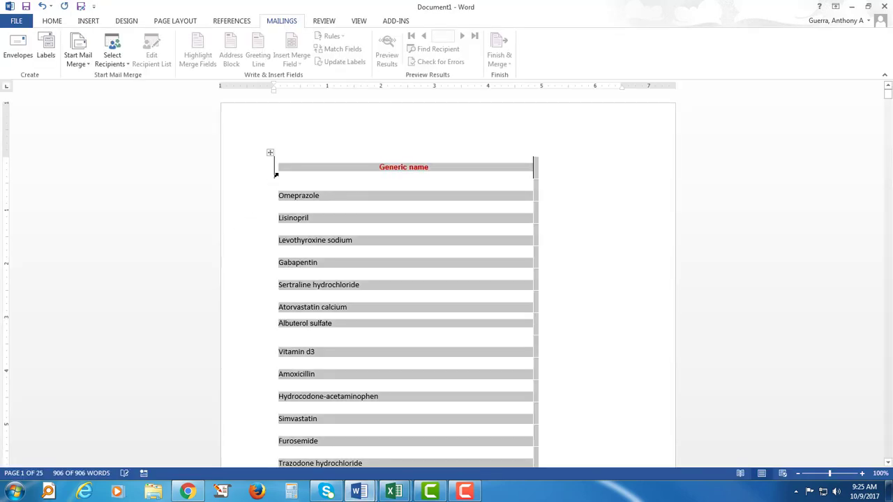
key("shift+F3")
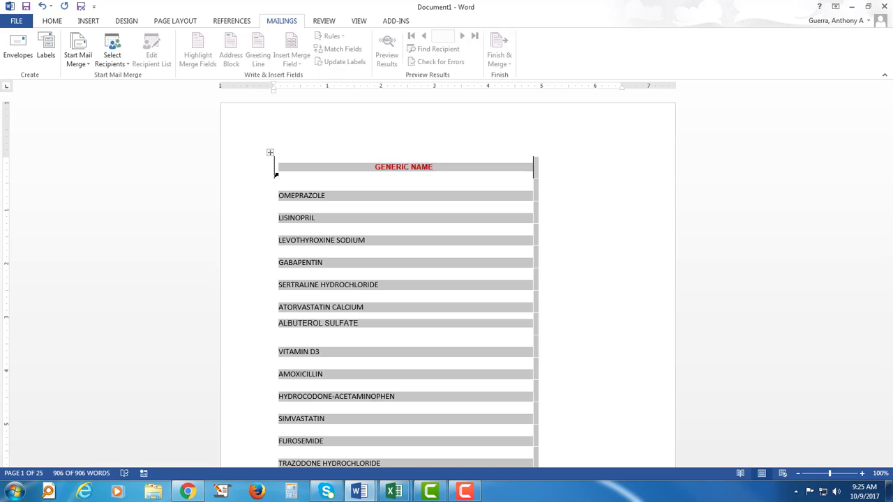
key("shift+F3")
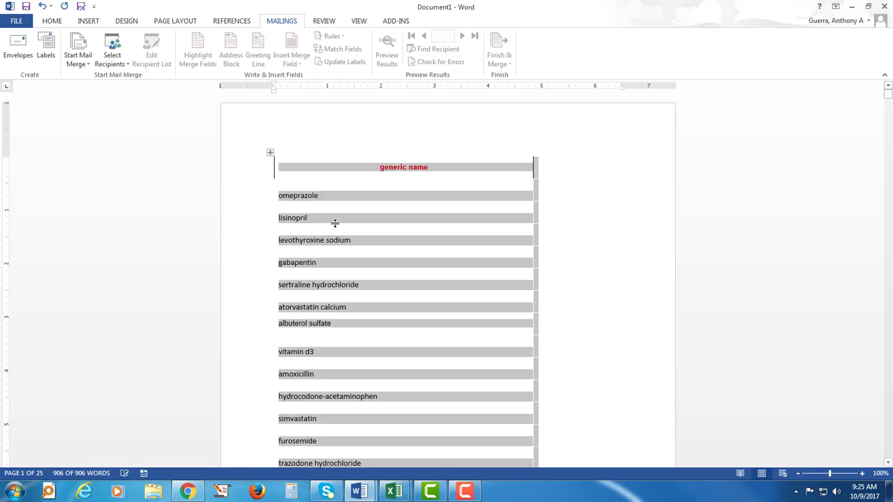
Return to the Brand_and_Generics_by_Suffix workbook and select omeprazole in cell B2
left_click(392, 492)
left_click(353, 429)
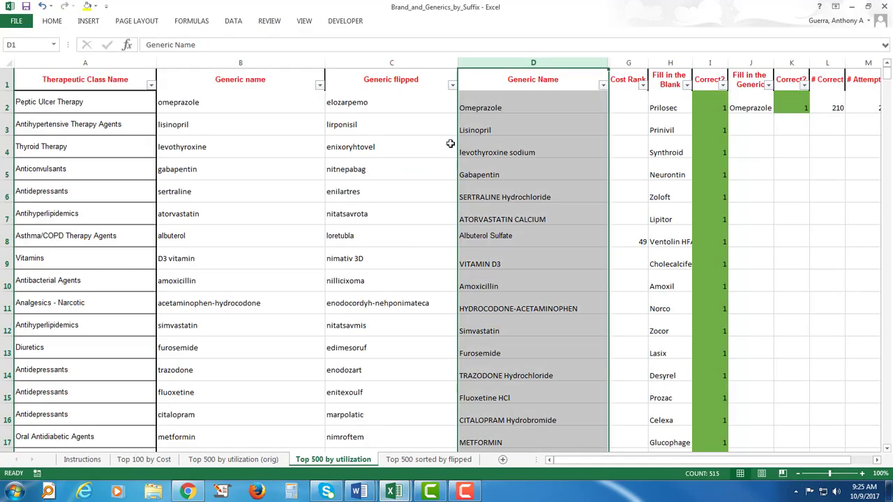
left_click(245, 104)
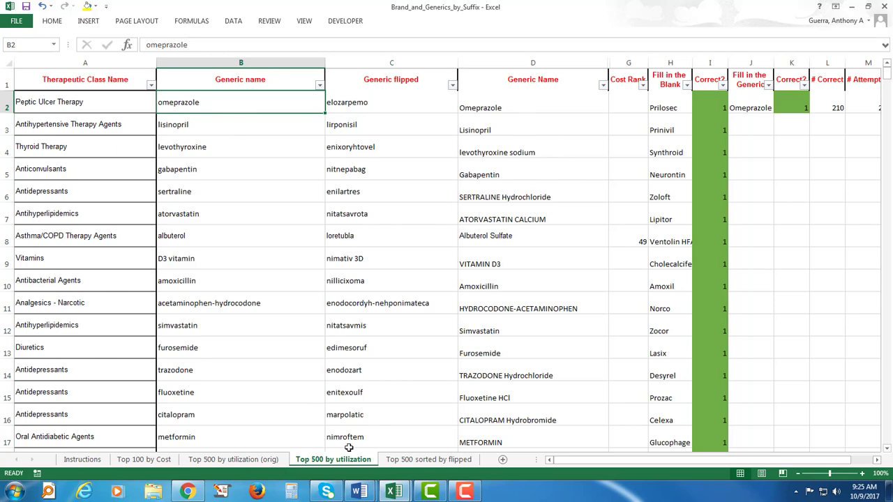
In Reverse Text Generator, flip the reversed drug list to readable names and back
left_click(187, 492)
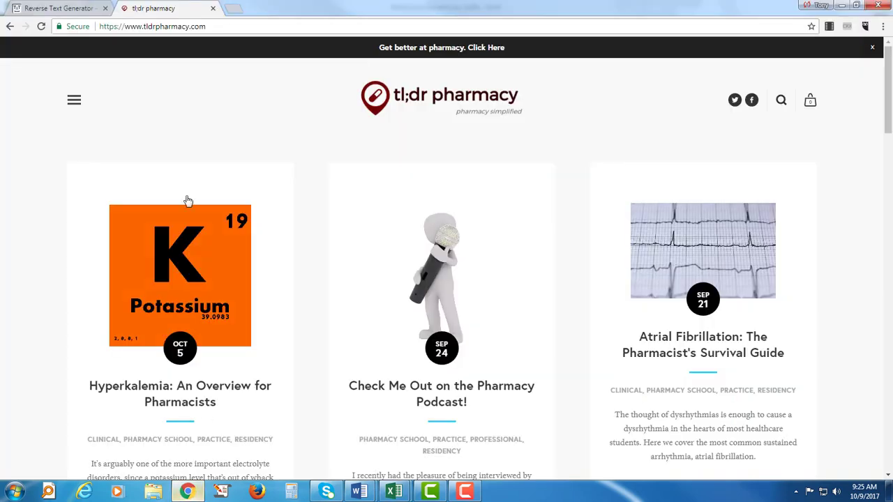
left_click(82, 9)
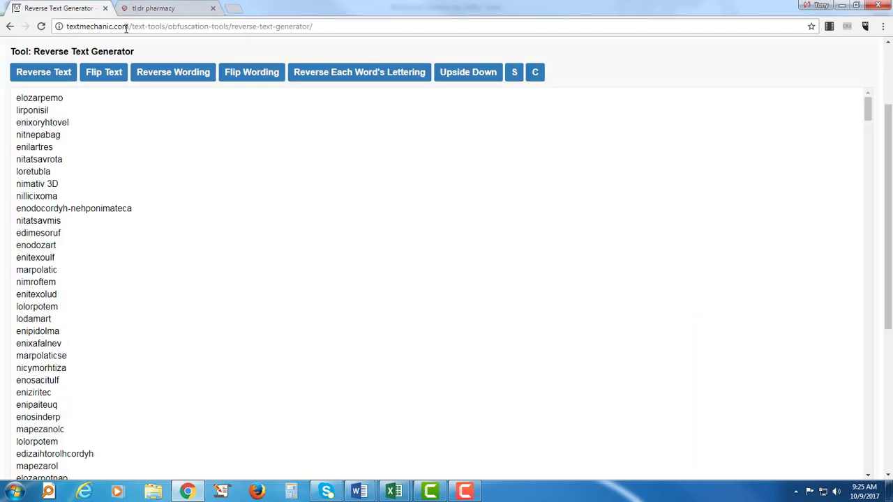
left_click(103, 74)
left_click(103, 74)
left_click(394, 492)
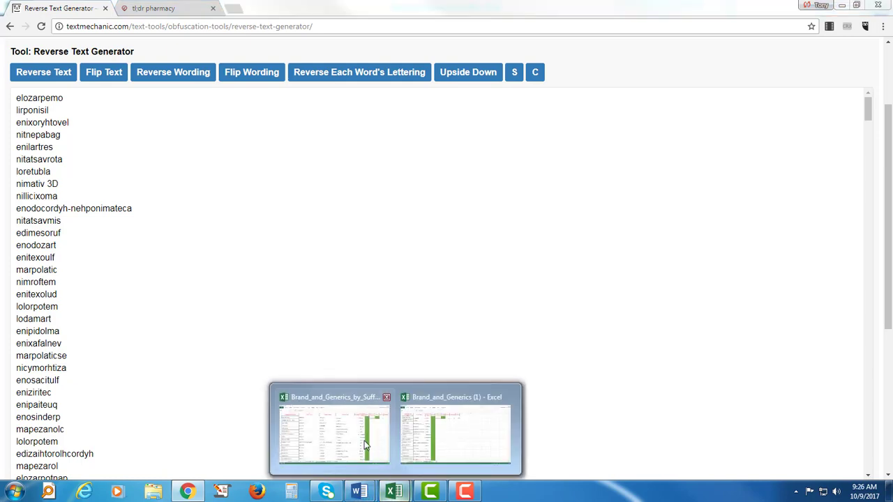
Show the 'Top 500 sorted by flipped' sheet and inspect the ondansetron entries in D13 and D14
left_click(362, 436)
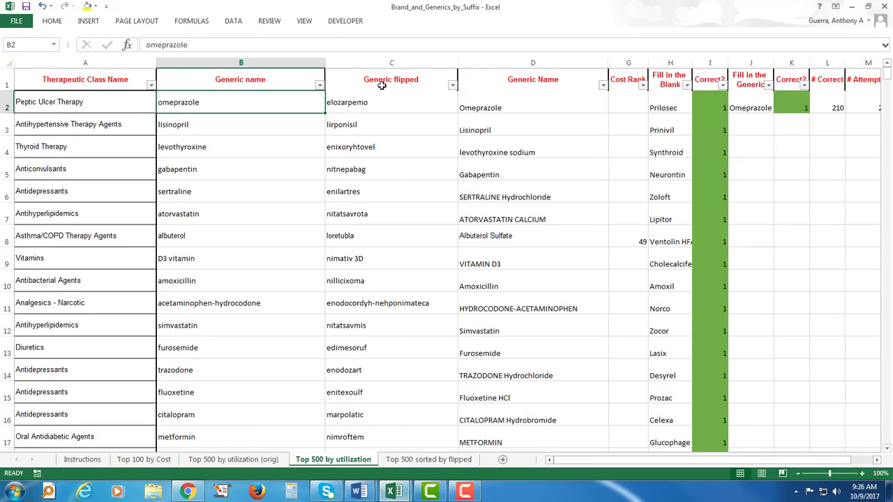
left_click(431, 459)
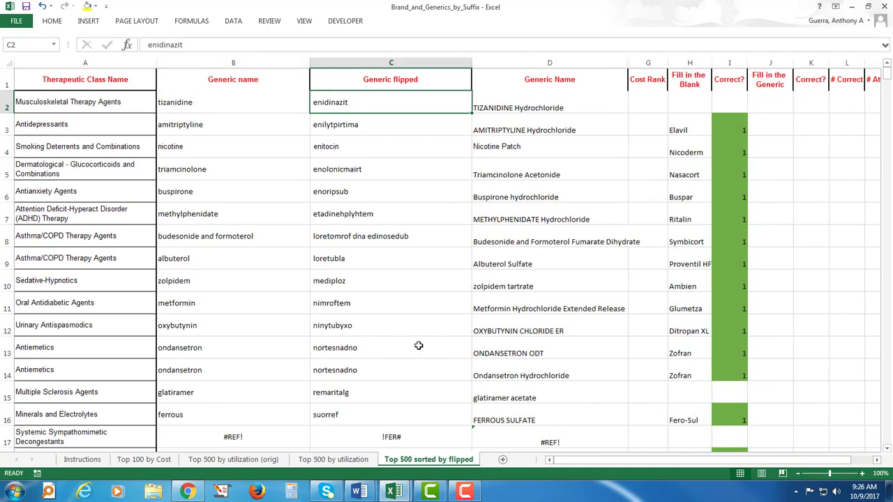
left_click(526, 345)
left_click(534, 376)
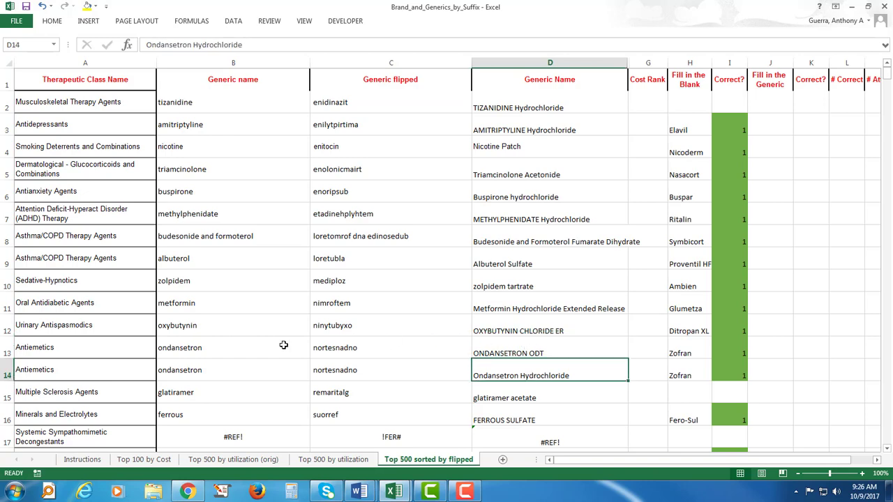
scroll(283, 345, "down", 1)
scroll(284, 345, "down", 1)
scroll(283, 345, "down", 3)
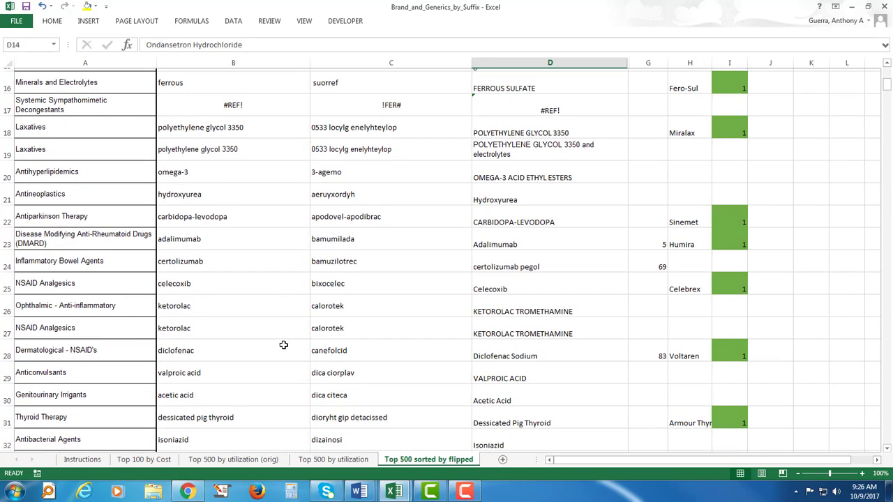
scroll(284, 345, "down", 1)
scroll(283, 345, "down", 2)
scroll(284, 345, "down", 1)
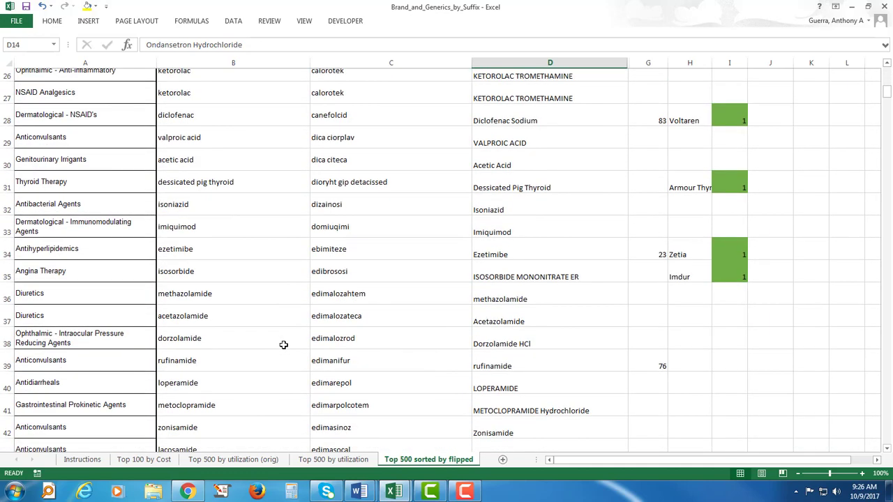
scroll(283, 346, "down", 4)
scroll(284, 345, "down", 3)
scroll(284, 345, "down", 1)
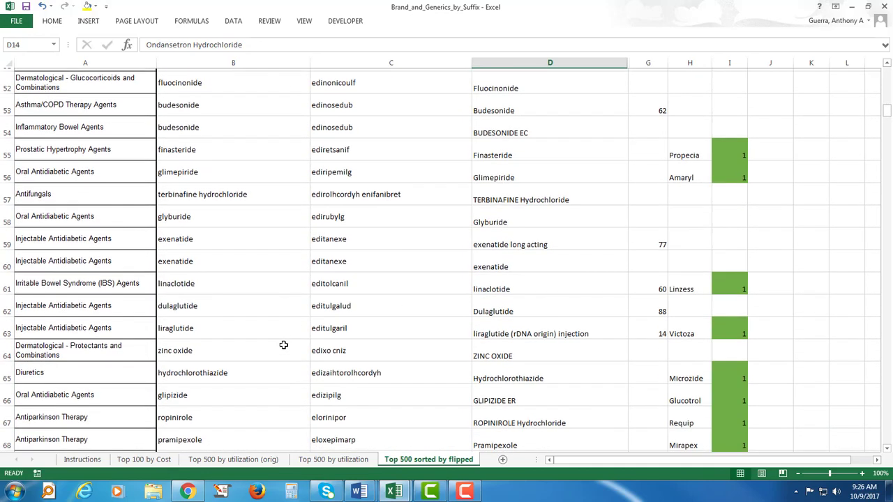
scroll(283, 345, "down", 3)
scroll(283, 345, "down", 3)
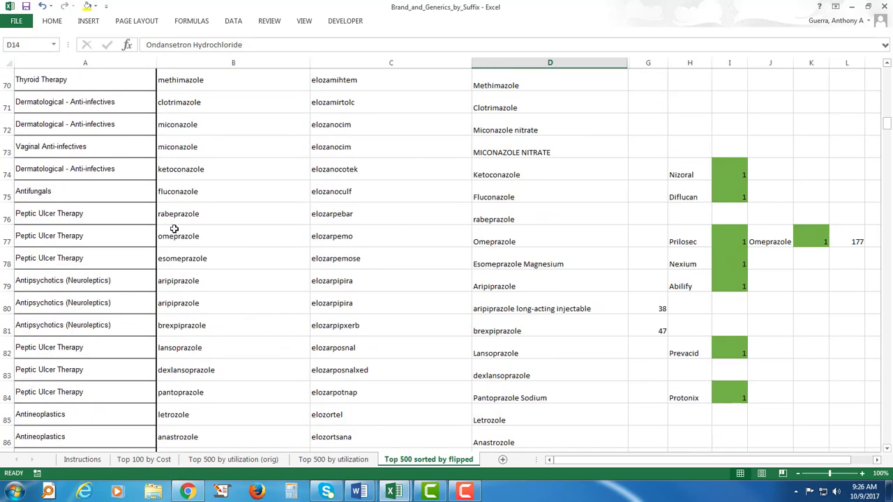
left_click(207, 213)
left_click(117, 216)
left_click_drag(206, 223, 225, 277)
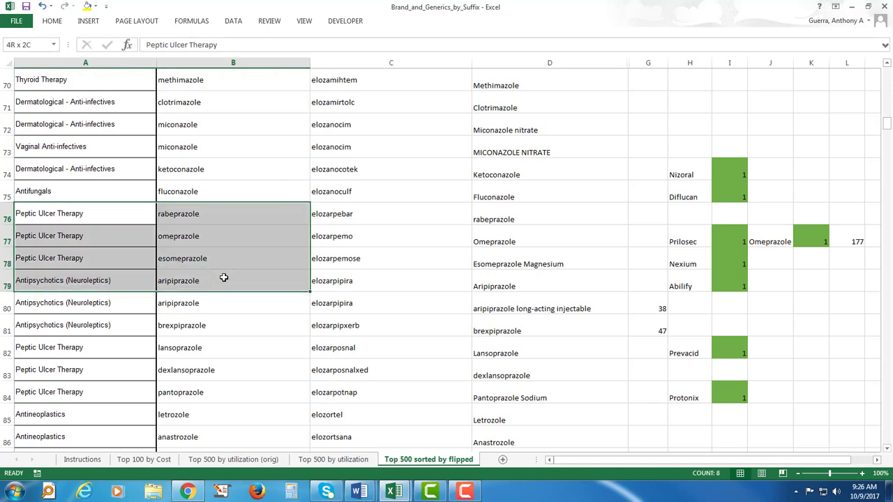
left_click_drag(102, 225, 232, 240)
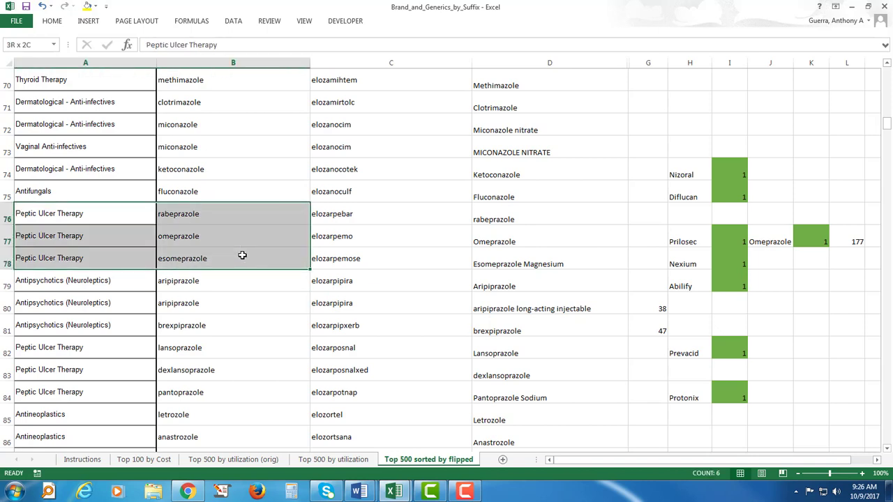
left_click(89, 5)
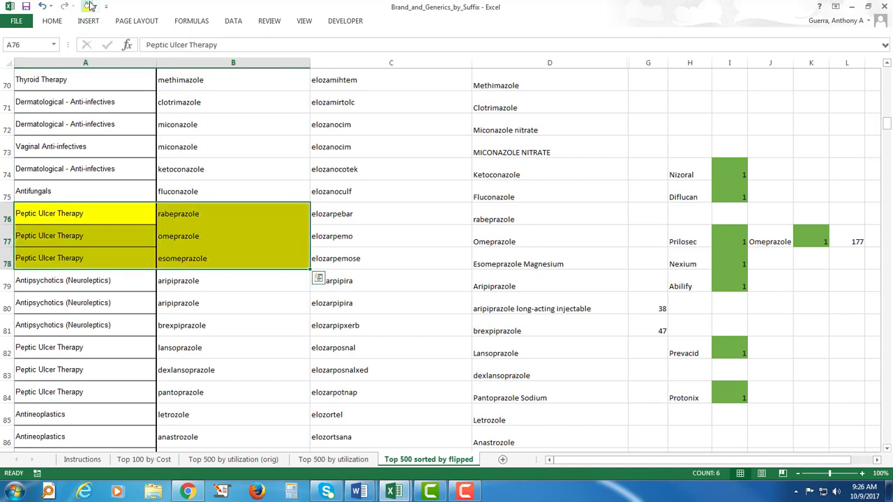
left_click(49, 5)
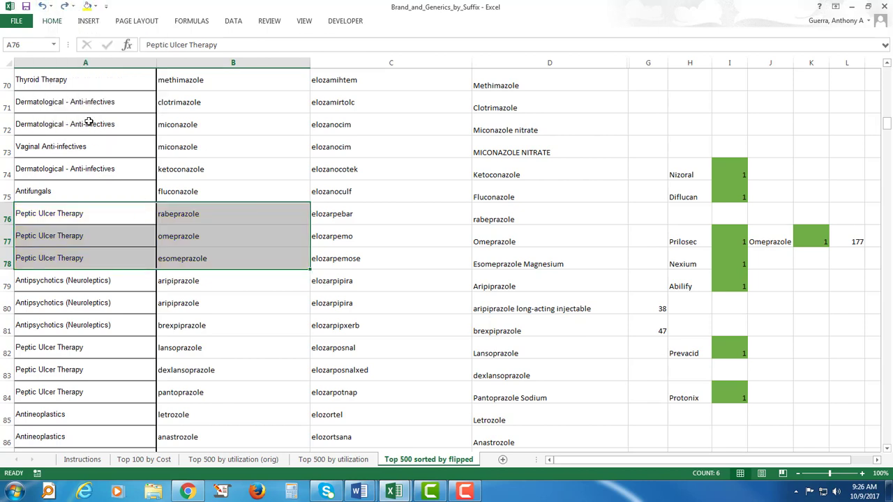
mouse_move(82, 104)
left_mouse_down()
mouse_move(251, 177)
mouse_move(253, 191)
left_mouse_up()
left_click(86, 6)
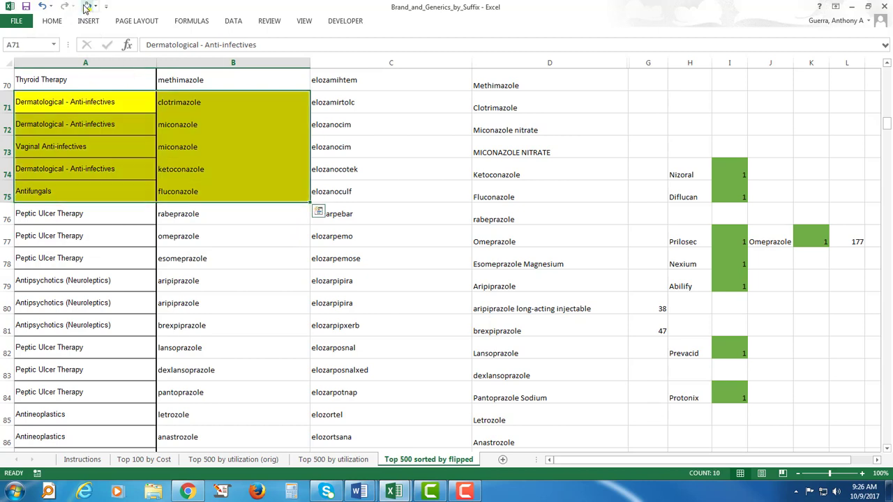
left_click(42, 5)
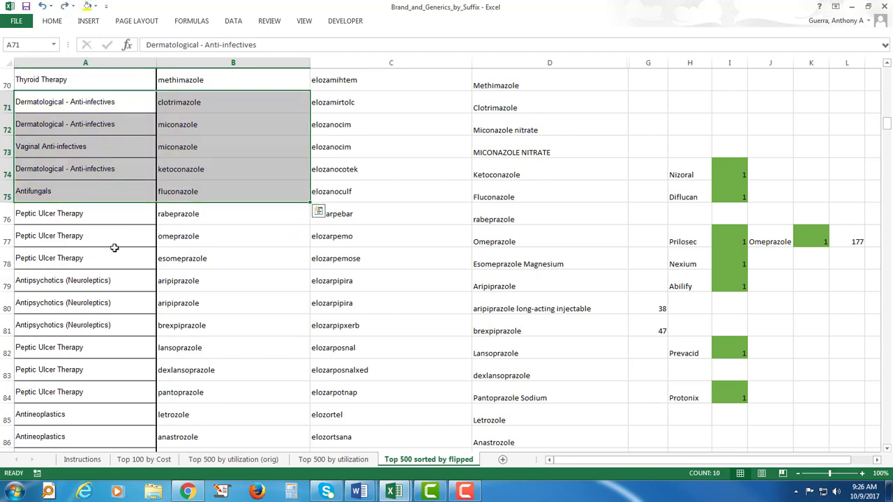
mouse_move(88, 289)
left_mouse_down()
mouse_move(89, 281)
mouse_move(229, 300)
mouse_move(240, 315)
left_mouse_up()
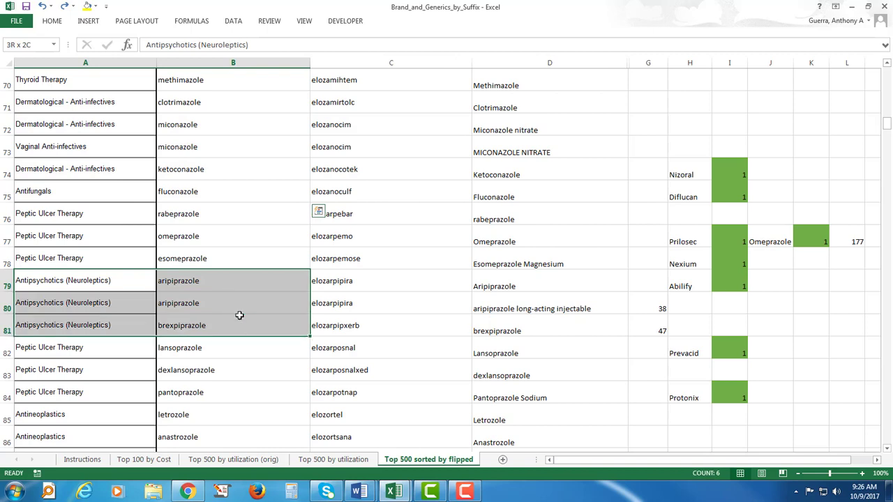
left_click(208, 277)
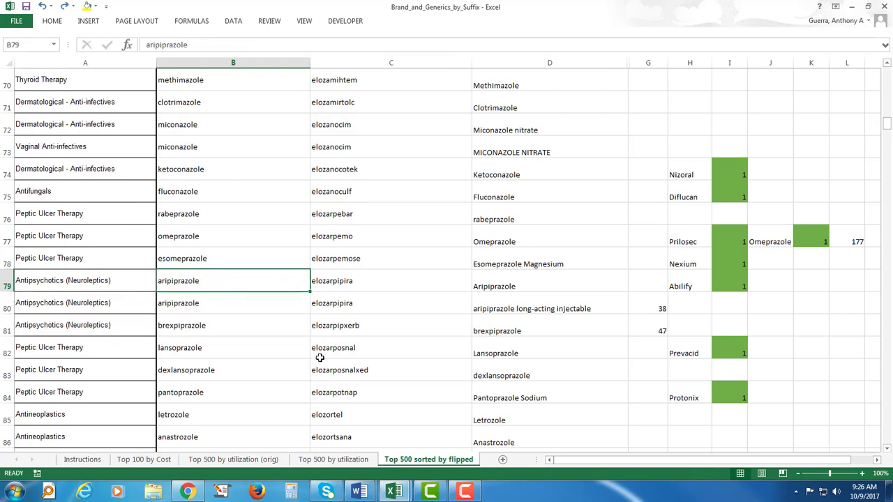
left_click(361, 328)
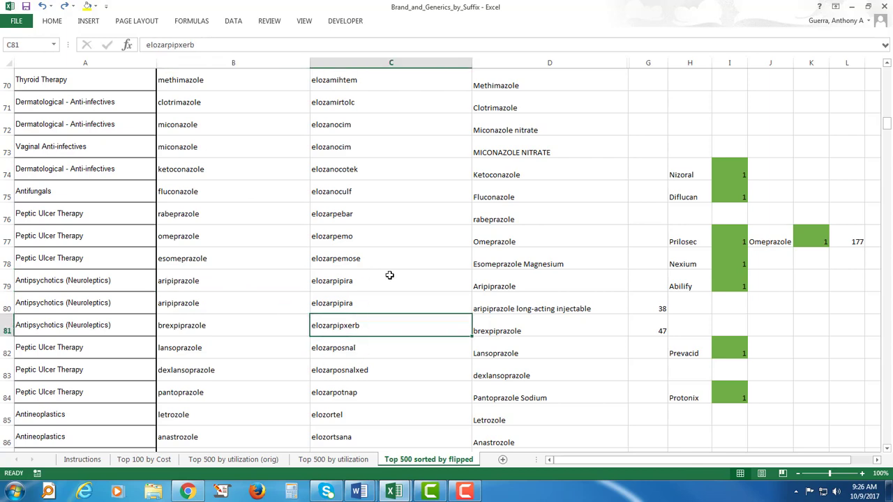
left_click(889, 77)
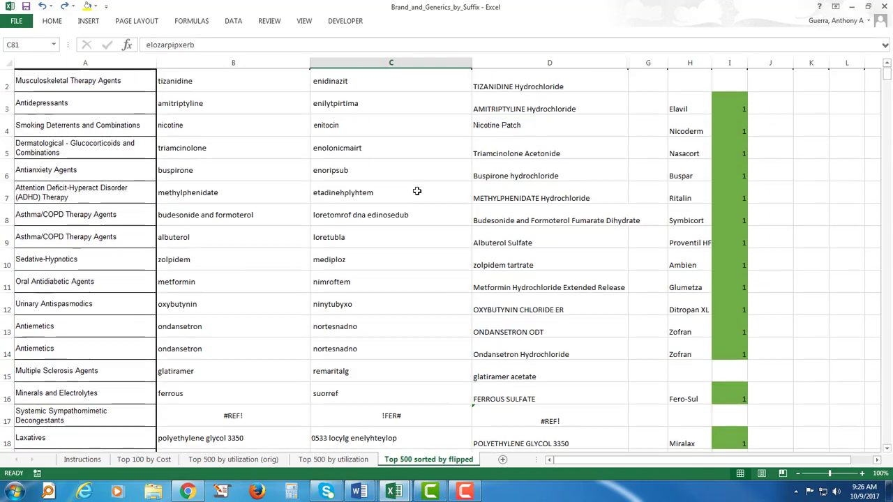
Leave the workbook at row 1 and show the tl;dr pharmacy page in Chrome
scroll(416, 191, "up", 1)
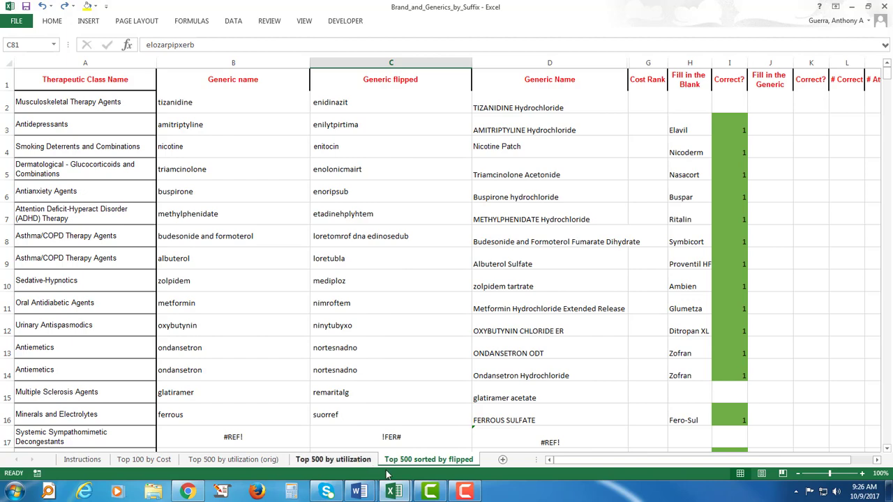
left_click(190, 492)
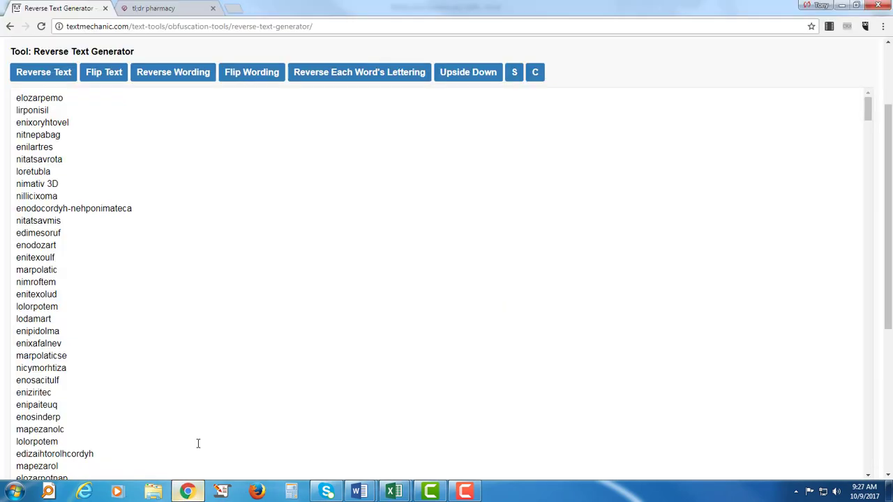
left_click(164, 14)
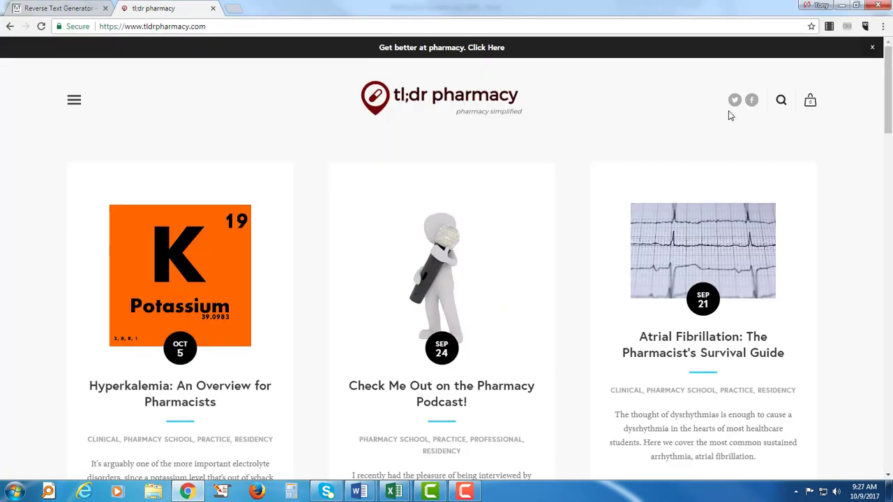